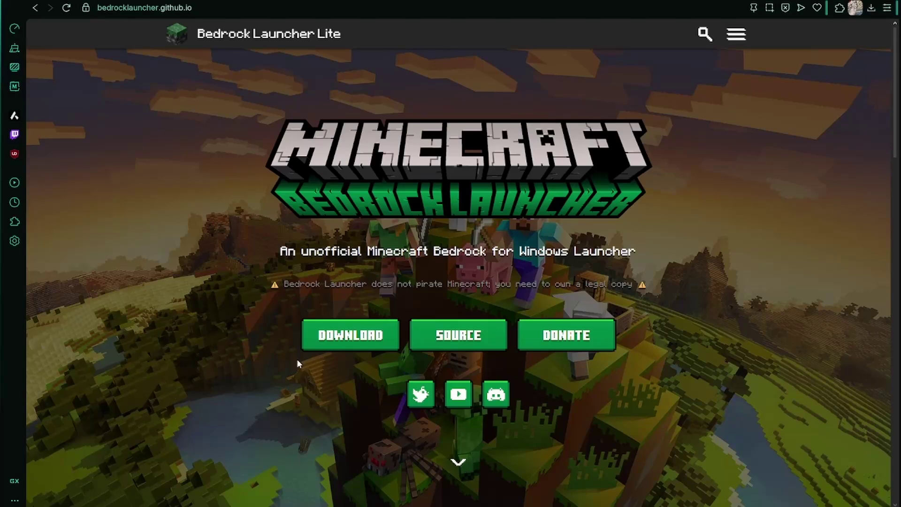
Request the Bedrock Launcher download, accept the ownership note, and open the blocked pop-up for the latest GitHub release.
{"action": "left_click", "coordinate": [353, 337]}
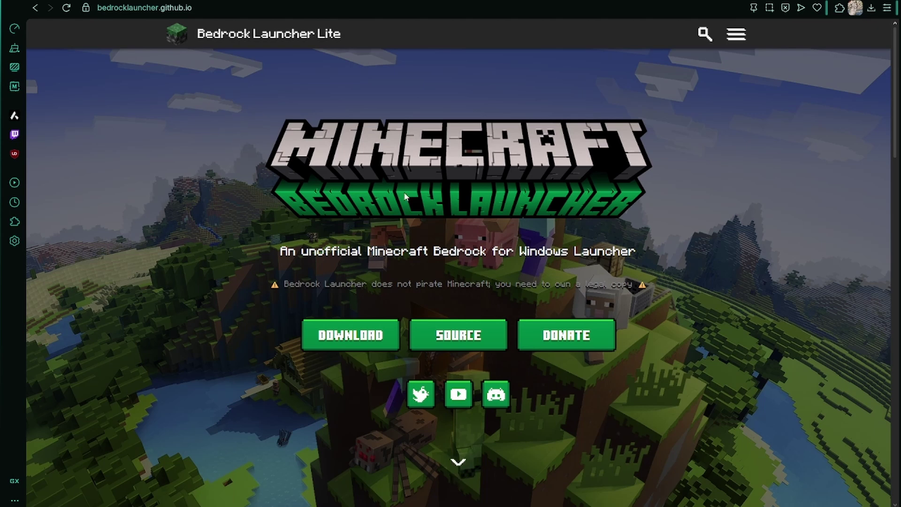
{"action": "left_click", "coordinate": [346, 339]}
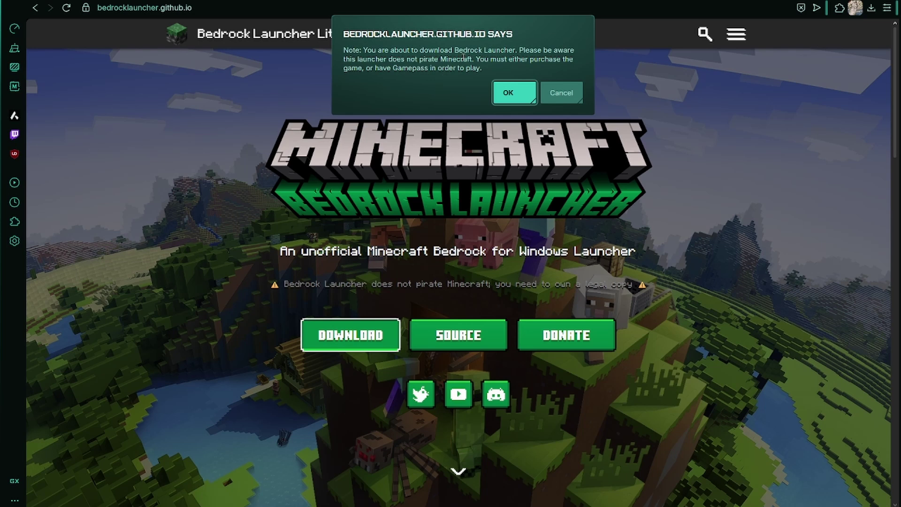
{"action": "left_click", "coordinate": [510, 94]}
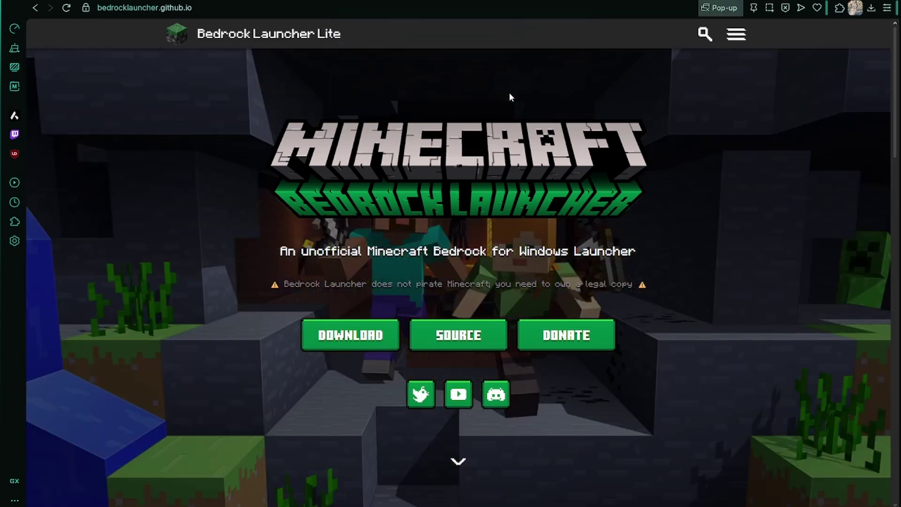
{"action": "left_click", "coordinate": [701, 8]}
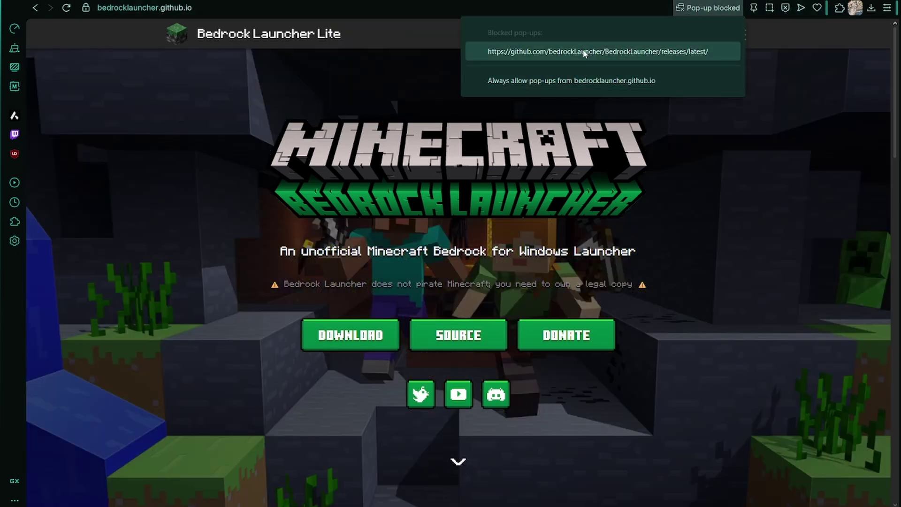
{"action": "left_click", "coordinate": [584, 51]}
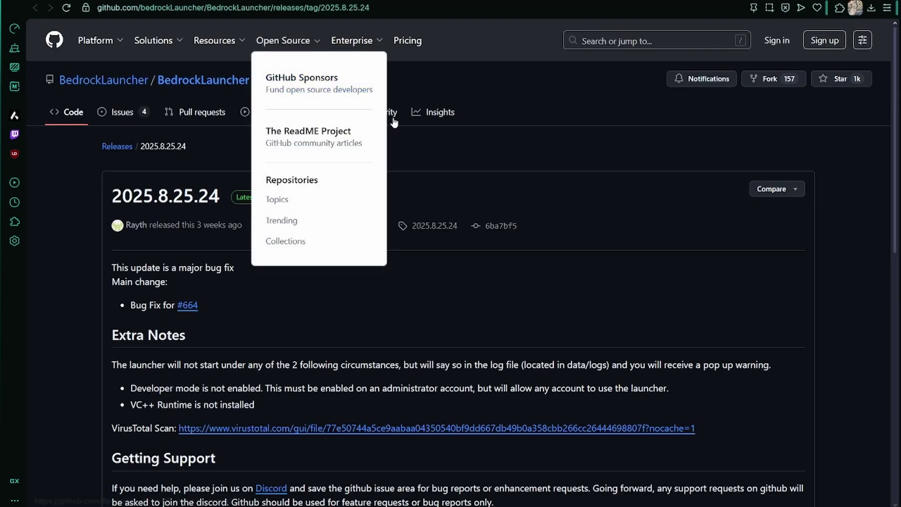
Download BedrockLauncher.2025.8.25.24.zip from the release assets and extract the whole archive in Downloads.
{"action": "scroll", "coordinate": [386, 171], "scroll_direction": "down", "scroll_amount": 5}
{"action": "scroll", "coordinate": [287, 232], "scroll_direction": "down", "scroll_amount": 6}
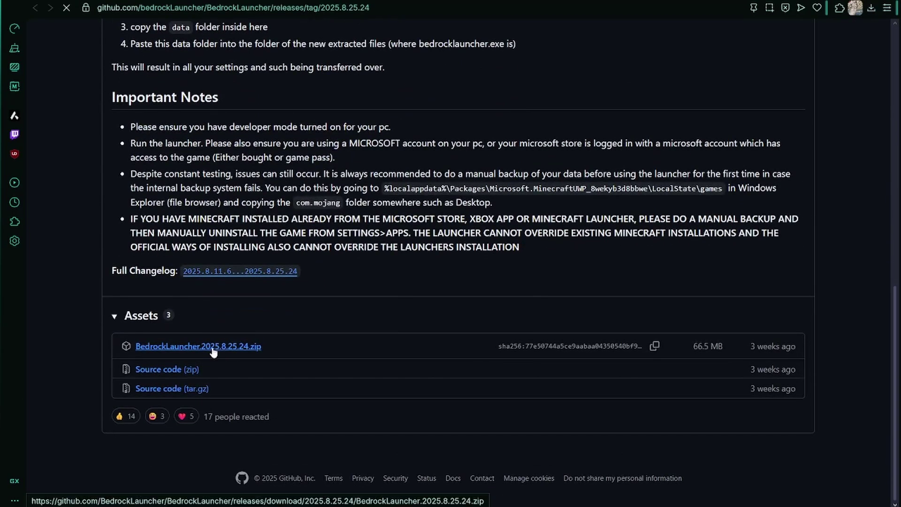
{"action": "left_click", "coordinate": [219, 347]}
{"action": "left_click", "coordinate": [718, 55]}
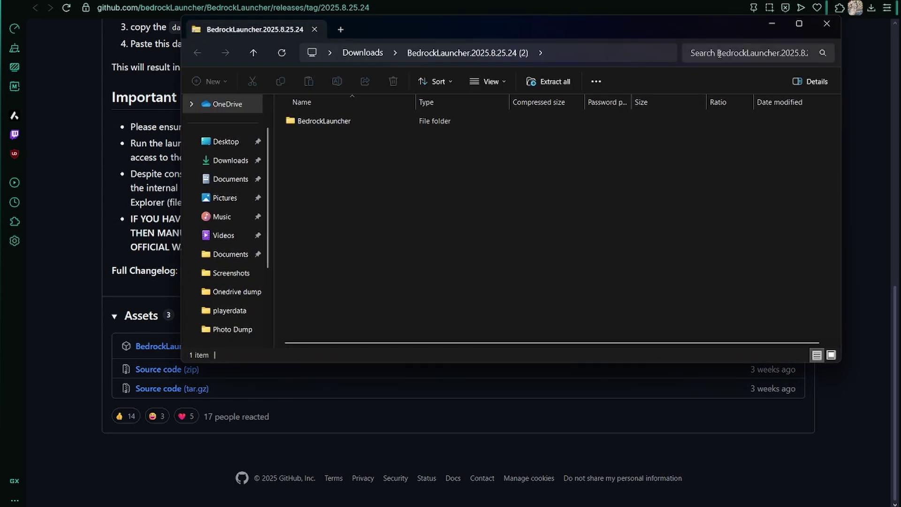
{"action": "left_click", "coordinate": [547, 81]}
{"action": "left_click", "coordinate": [542, 367]}
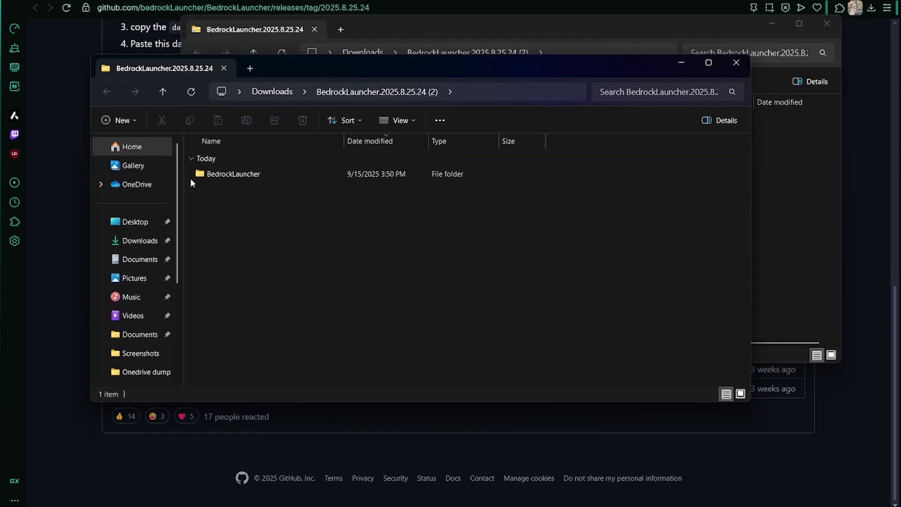
Run the BedrockLauncher application from the extracted BedrockLauncher folder as administrator.
{"action": "double_click", "coordinate": [215, 175]}
{"action": "scroll", "coordinate": [231, 270], "scroll_direction": "down", "scroll_amount": 2}
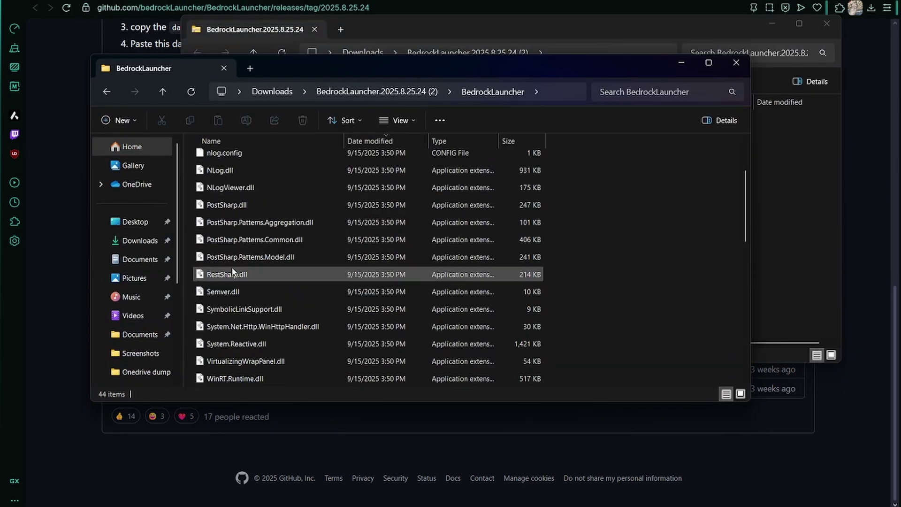
{"action": "scroll", "coordinate": [231, 274], "scroll_direction": "down", "scroll_amount": 4}
{"action": "right_click", "coordinate": [246, 241]}
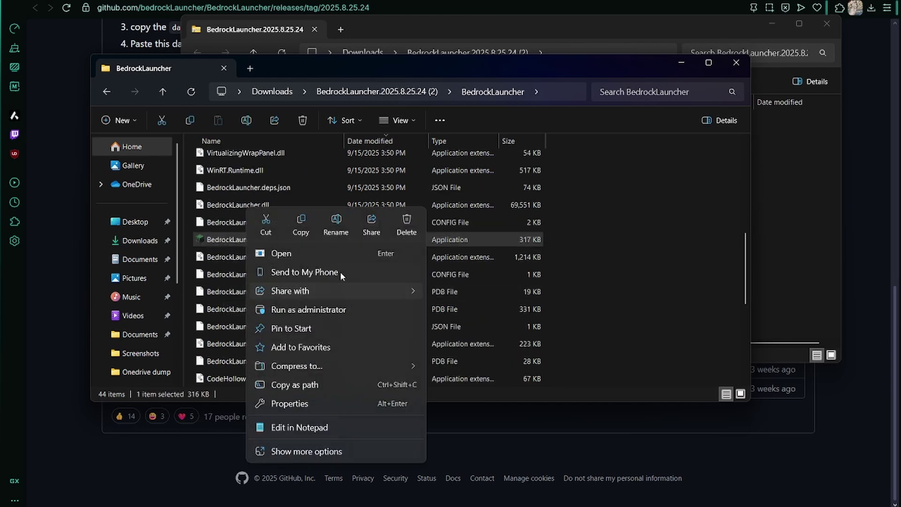
{"action": "left_click", "coordinate": [330, 311]}
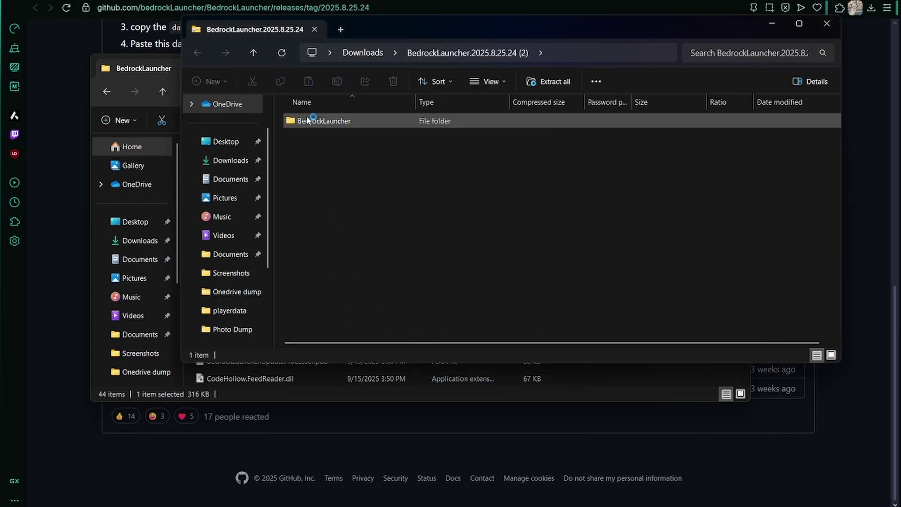
{"action": "left_click_drag", "start_coordinate": [362, 27], "coordinate": [275, 66]}
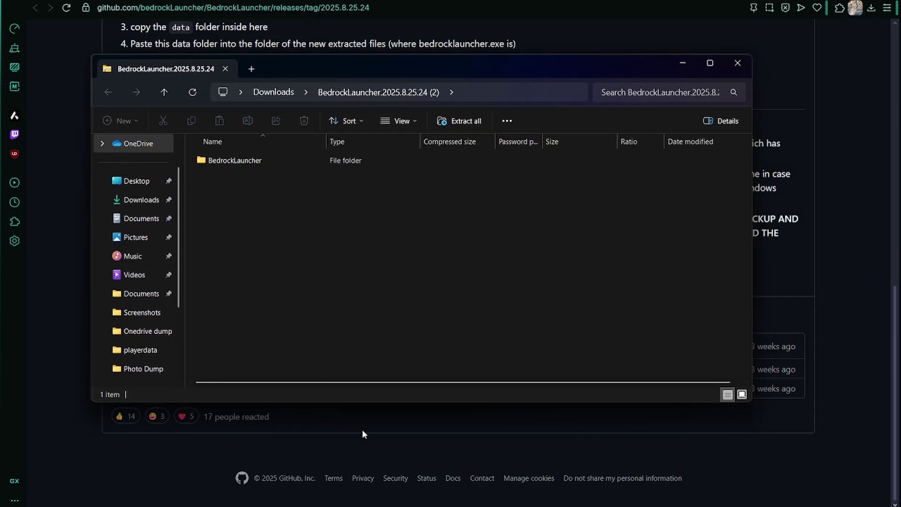
{"action": "right_click", "coordinate": [498, 488]}
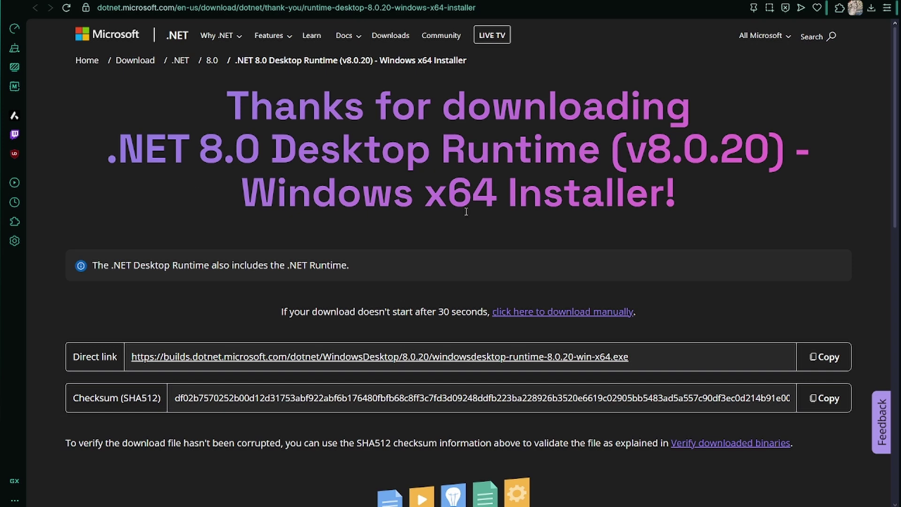
Reload the .NET 8.0 Desktop Runtime download page and save the windowsdesktop-runtime-8.0.20-win-x64 installer over the existing file.
{"action": "left_click", "coordinate": [66, 8]}
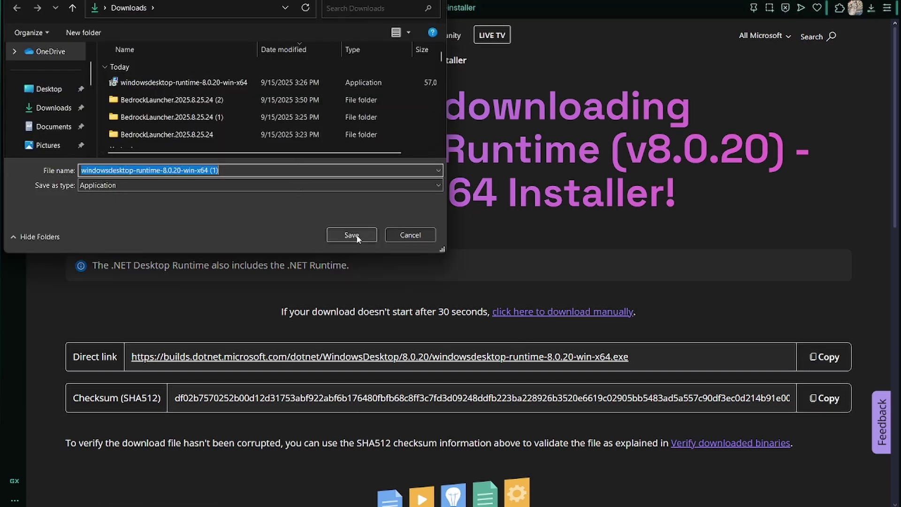
{"action": "double_click", "coordinate": [183, 82]}
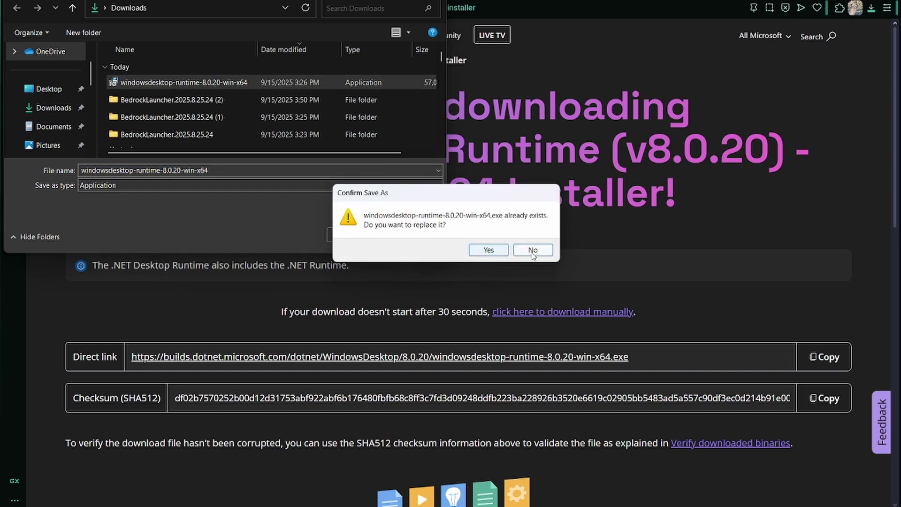
{"action": "left_click", "coordinate": [488, 250]}
Switch to the Downloads folder and run the windowsdesktop-runtime-8.0.20-win-x64 installer.
{"action": "mouse_move", "coordinate": [503, 506]}
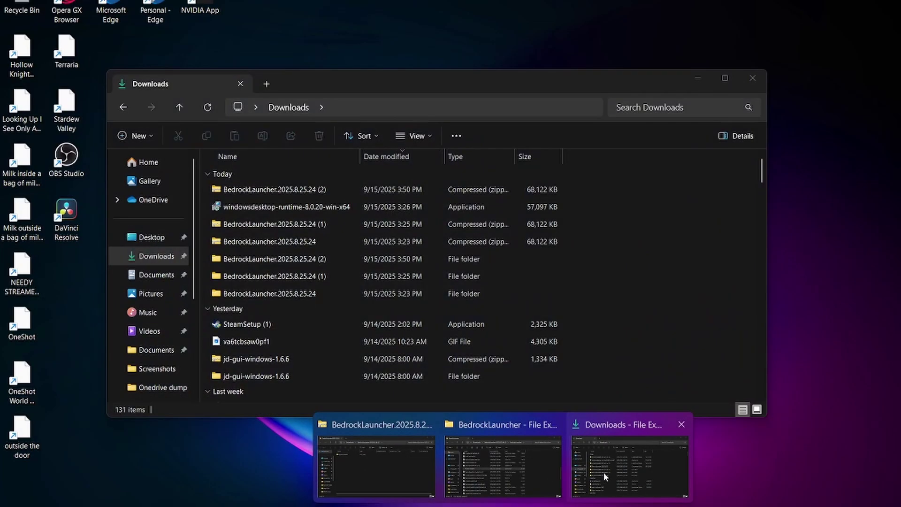
{"action": "mouse_move", "coordinate": [539, 469]}
{"action": "left_click", "coordinate": [497, 465]}
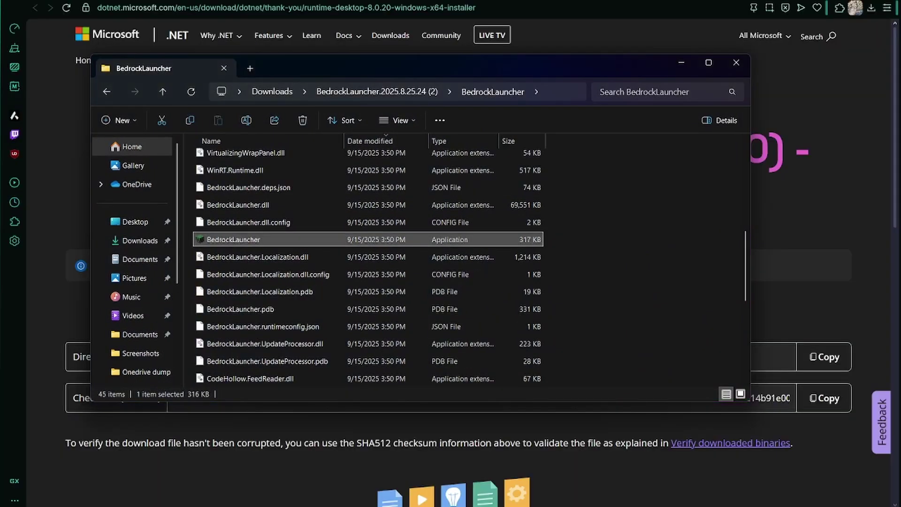
{"action": "mouse_move", "coordinate": [504, 506]}
{"action": "left_click", "coordinate": [635, 460]}
{"action": "double_click", "coordinate": [402, 209]}
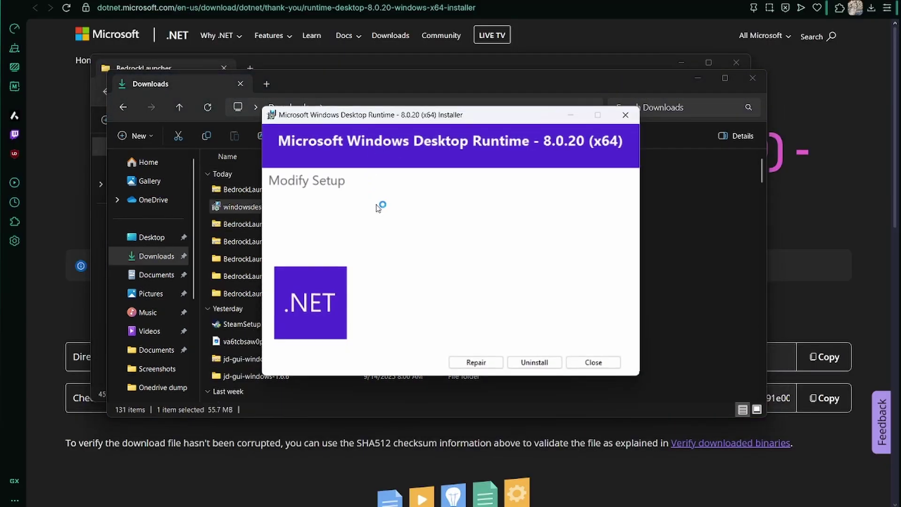
Cancel the Windows Desktop Runtime setup without repairing or uninstalling, and close the Downloads window.
{"action": "left_click_drag", "start_coordinate": [381, 115], "coordinate": [351, 85]}
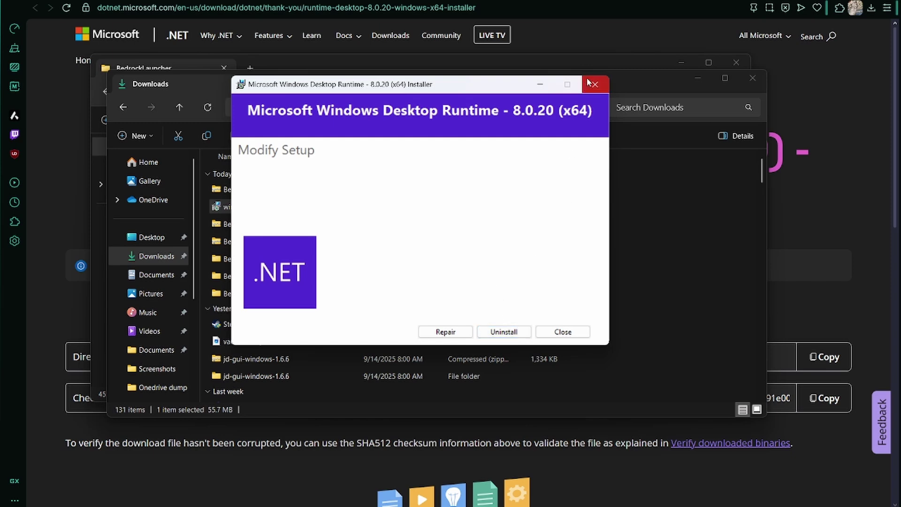
{"action": "left_click", "coordinate": [563, 332]}
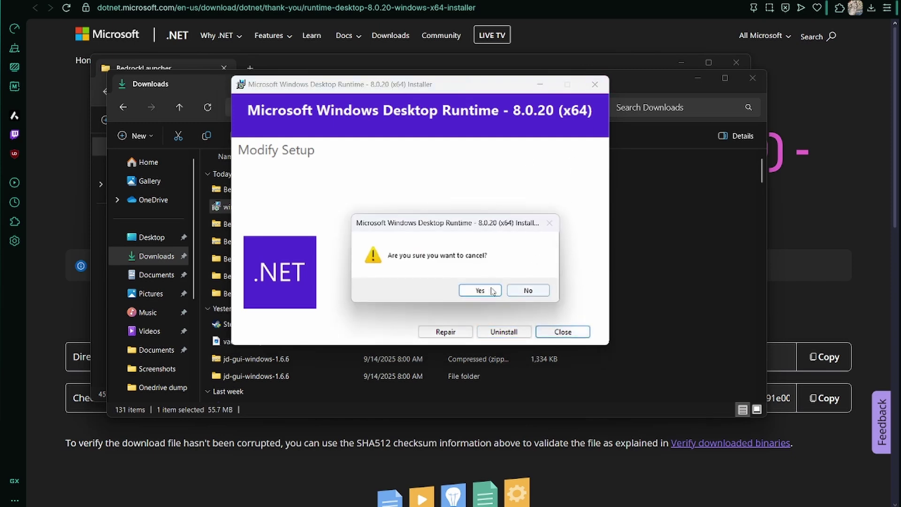
{"action": "left_click", "coordinate": [486, 291]}
{"action": "left_click", "coordinate": [752, 78]}
Start BedrockLauncher with administrator rights and finish its first-time setup using the fixed data folder and backup of existing save data.
{"action": "right_click", "coordinate": [220, 242]}
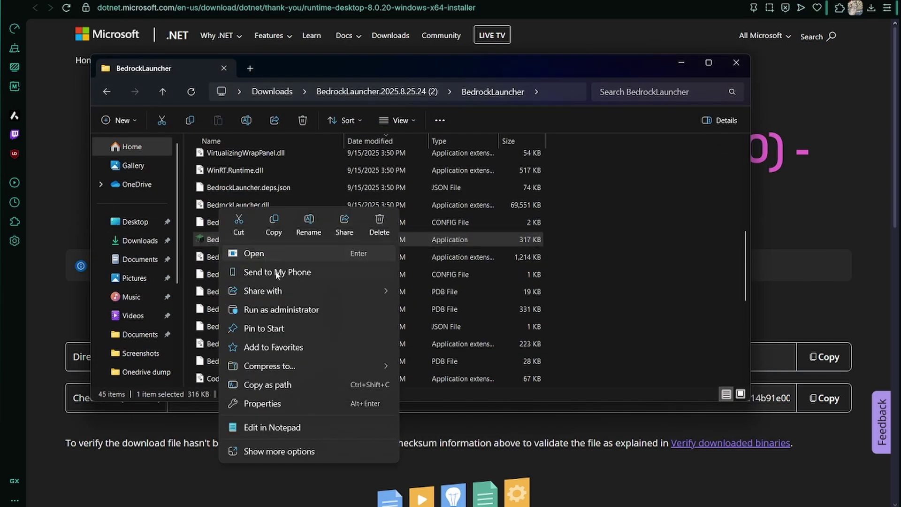
{"action": "left_click", "coordinate": [286, 309]}
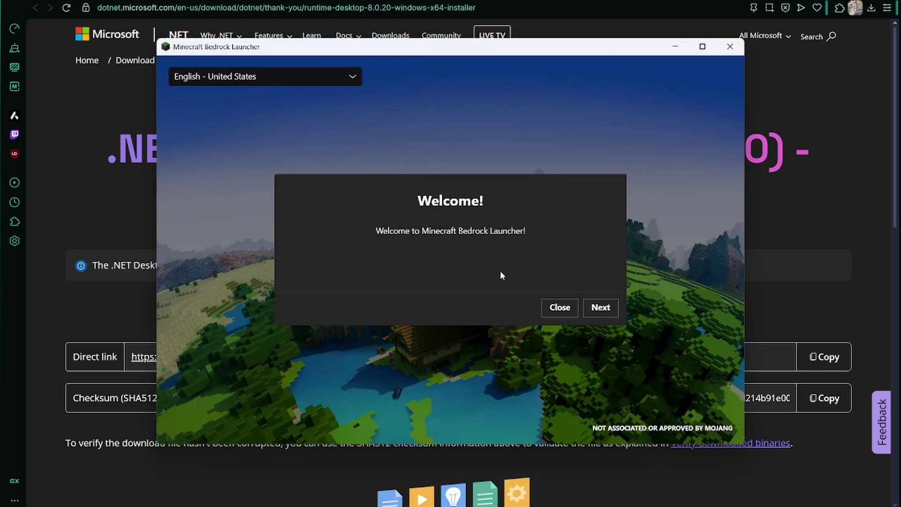
{"action": "left_click", "coordinate": [601, 307]}
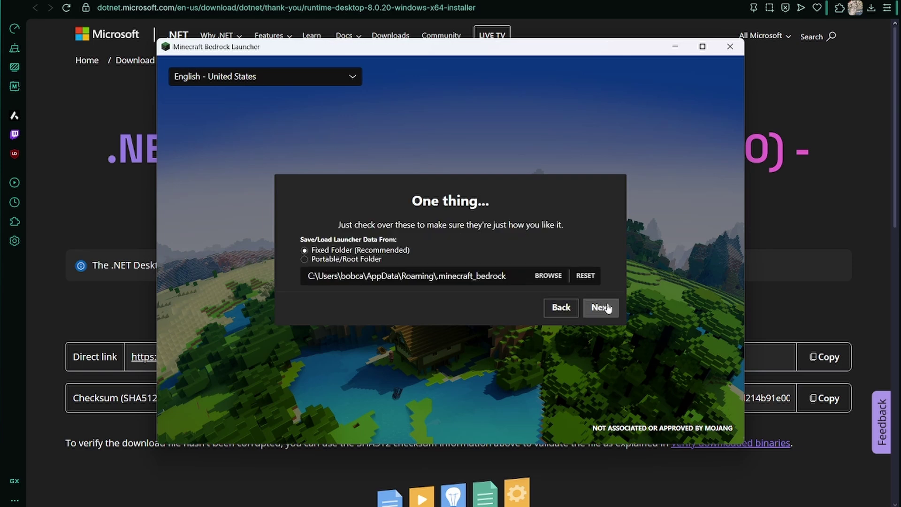
{"action": "left_click", "coordinate": [611, 308]}
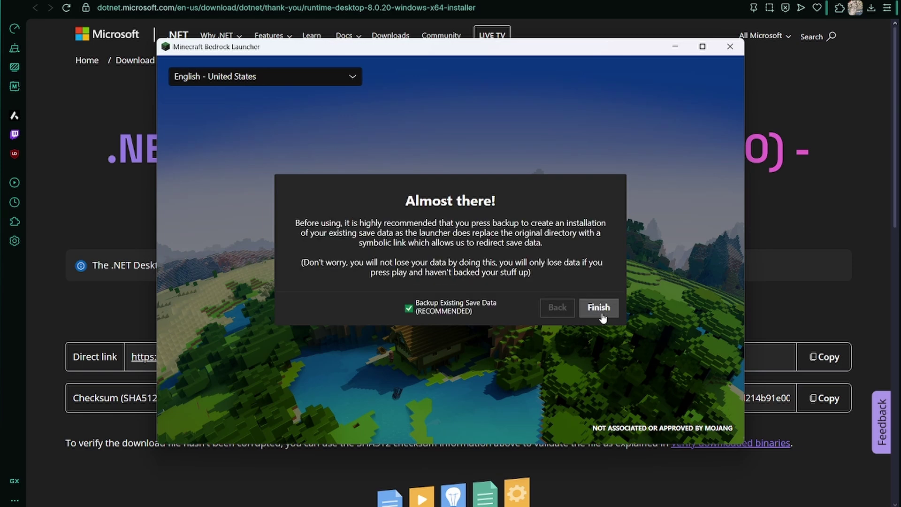
{"action": "left_click", "coordinate": [596, 313]}
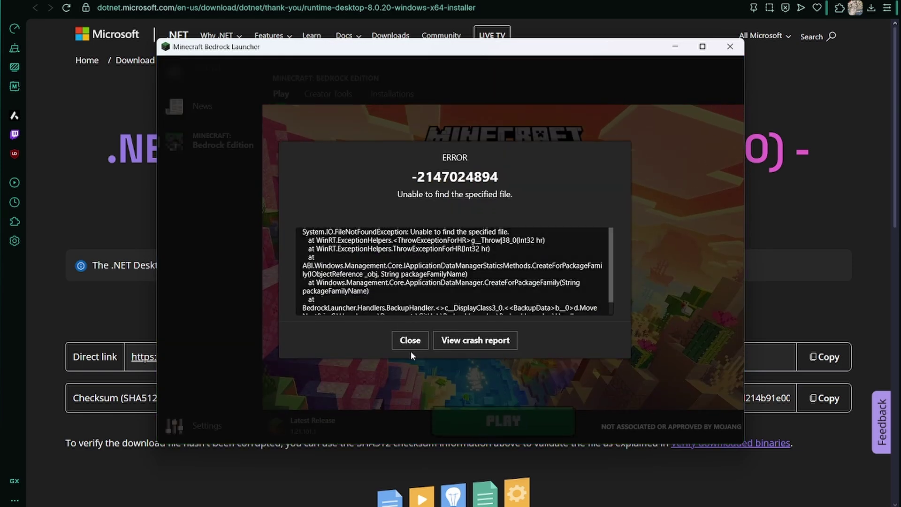
{"action": "left_click", "coordinate": [409, 341]}
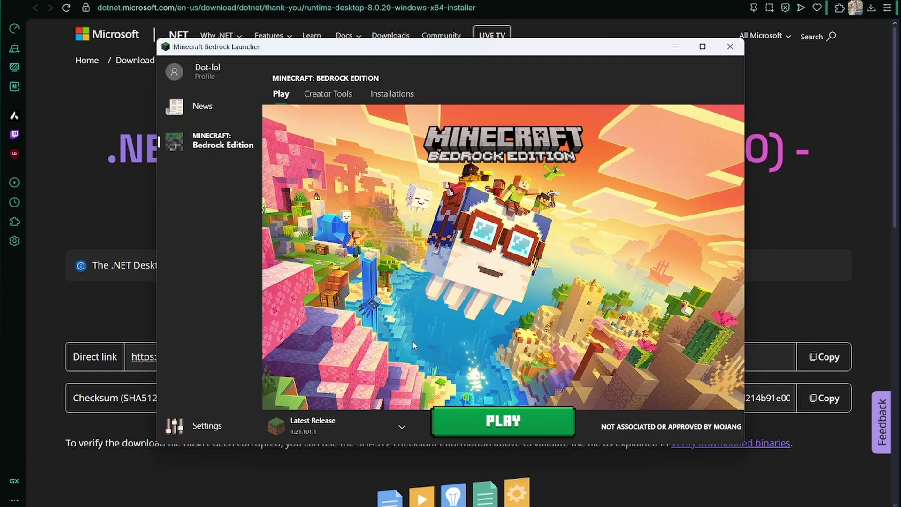
{"action": "left_click", "coordinate": [365, 418]}
{"action": "left_click", "coordinate": [302, 278]}
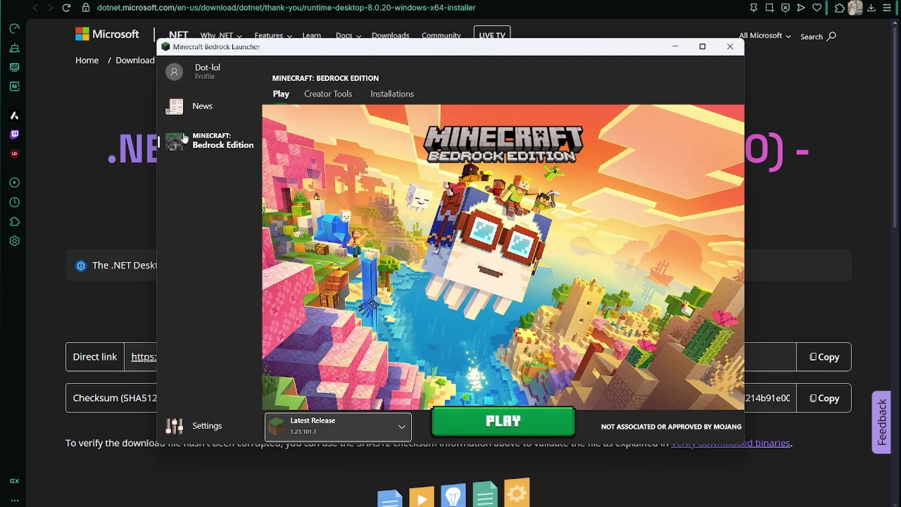
Create a new unnamed installation with version 0.14.2.1 and launch it from the installations list.
{"action": "left_click", "coordinate": [391, 94]}
{"action": "left_click", "coordinate": [315, 169]}
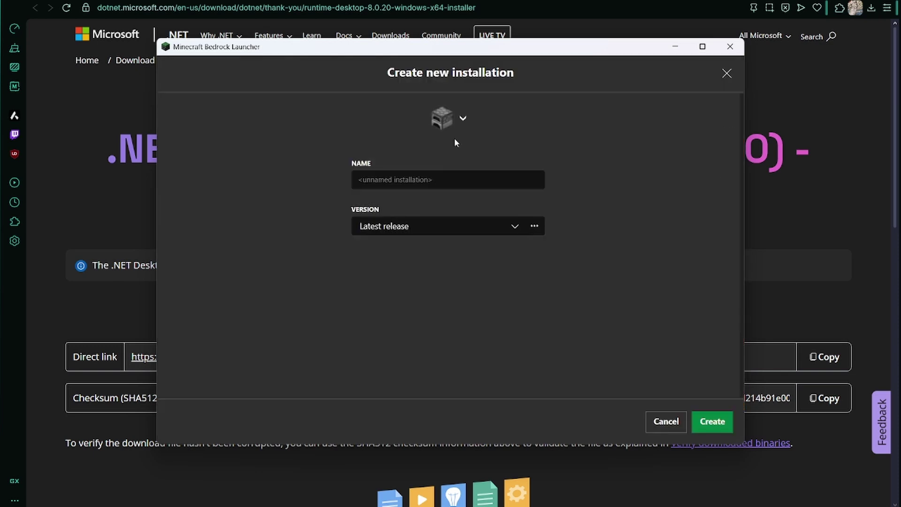
{"action": "left_click", "coordinate": [515, 226]}
{"action": "scroll", "coordinate": [458, 327], "scroll_direction": "down", "scroll_amount": 5}
{"action": "scroll", "coordinate": [457, 334], "scroll_direction": "down", "scroll_amount": 10}
{"action": "left_click", "coordinate": [521, 361]}
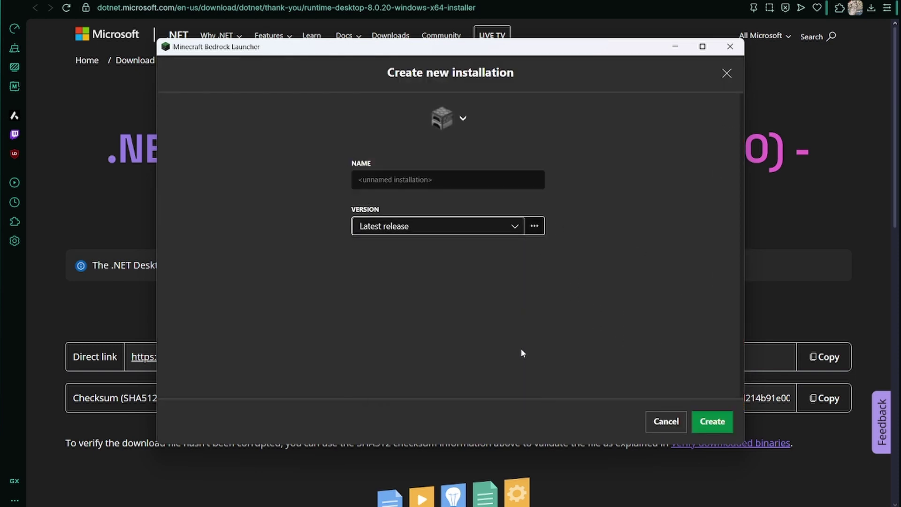
{"action": "left_click", "coordinate": [518, 229]}
{"action": "scroll", "coordinate": [521, 329], "scroll_direction": "down", "scroll_amount": 20}
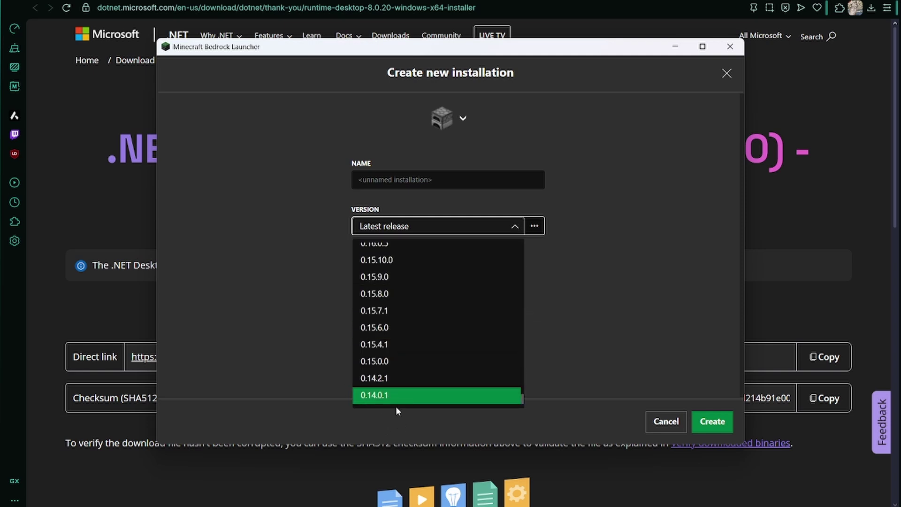
{"action": "left_click", "coordinate": [396, 382]}
{"action": "left_click", "coordinate": [712, 421]}
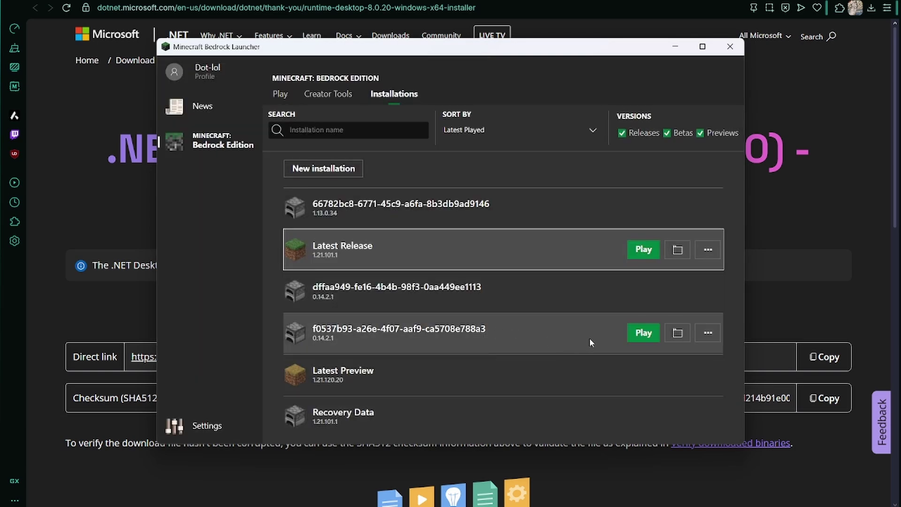
{"action": "left_click", "coordinate": [643, 332]}
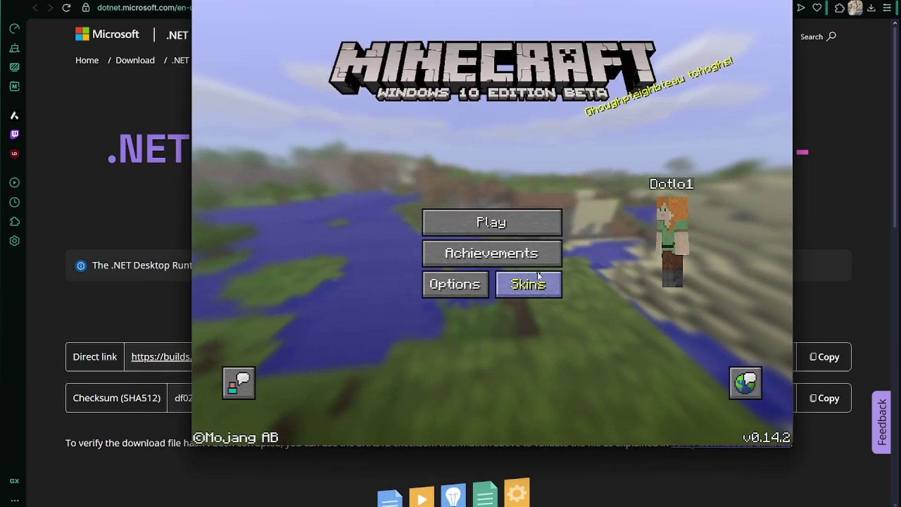
Look through the available skins and the City Folk skin pack, and return to the skins overview.
{"action": "left_click", "coordinate": [529, 284]}
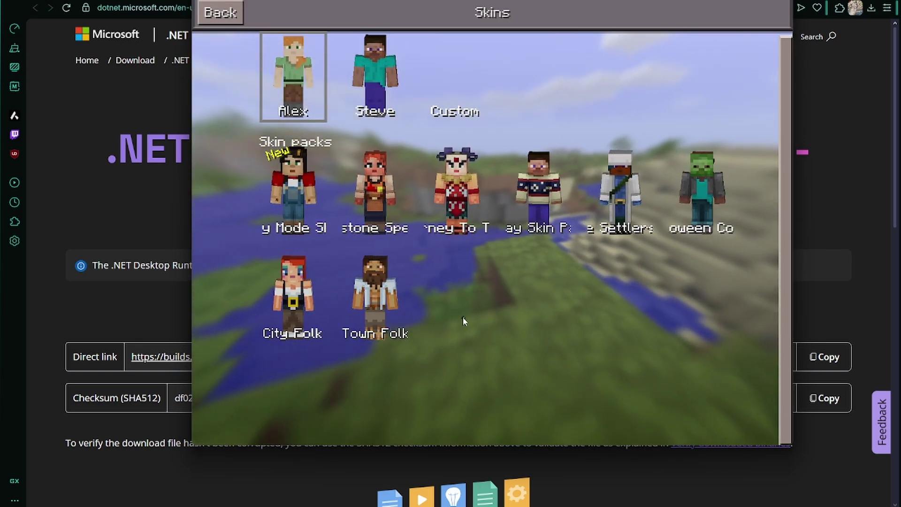
{"action": "left_click", "coordinate": [292, 305]}
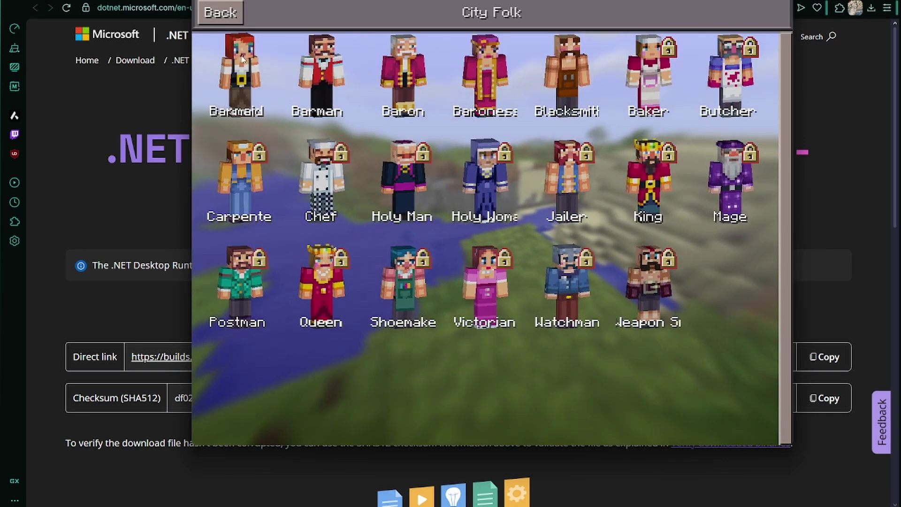
{"action": "left_click", "coordinate": [221, 13]}
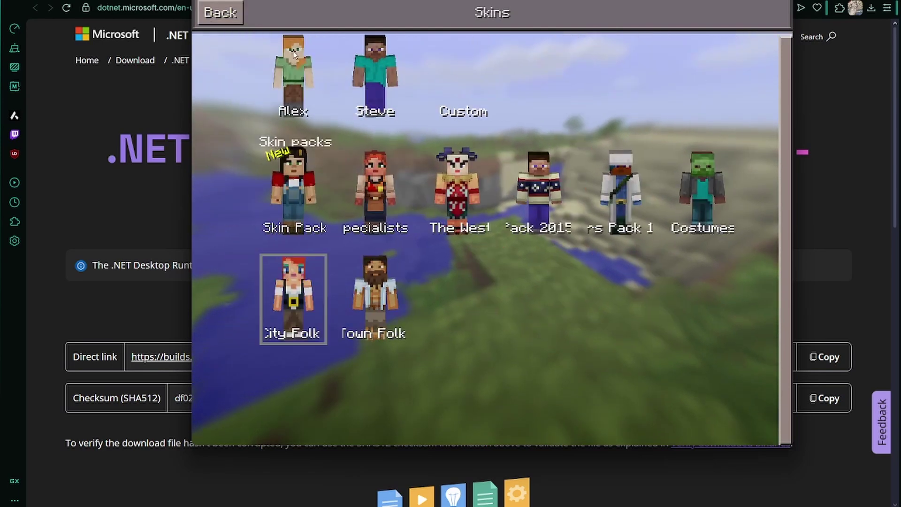
Return to the main menu, check the language list and the worlds list, and close Minecraft.
{"action": "key", "text": "Escape"}
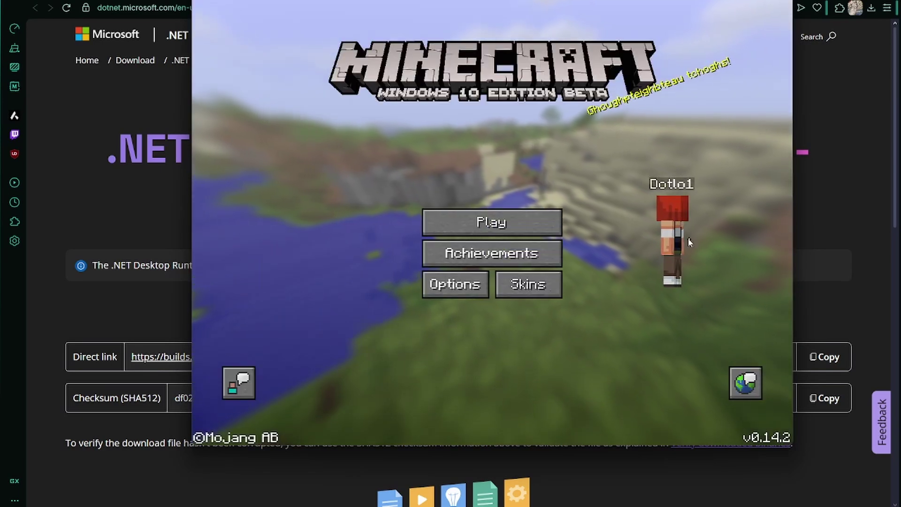
{"action": "left_click", "coordinate": [746, 383]}
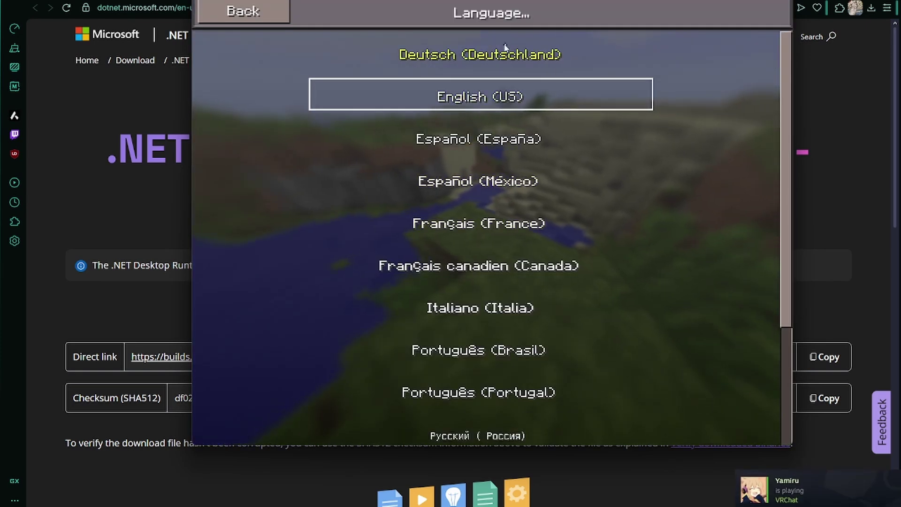
{"action": "left_click", "coordinate": [243, 11]}
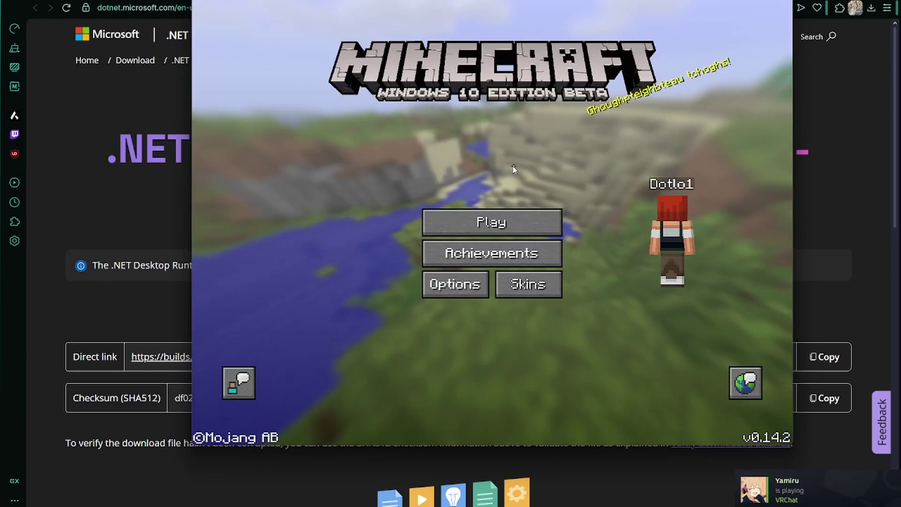
{"action": "left_click", "coordinate": [506, 211]}
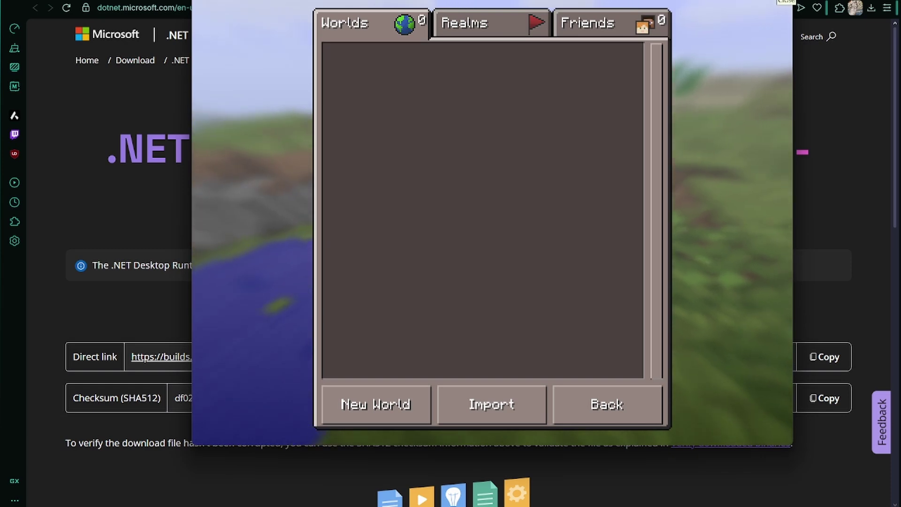
{"action": "left_click", "coordinate": [761, 21]}
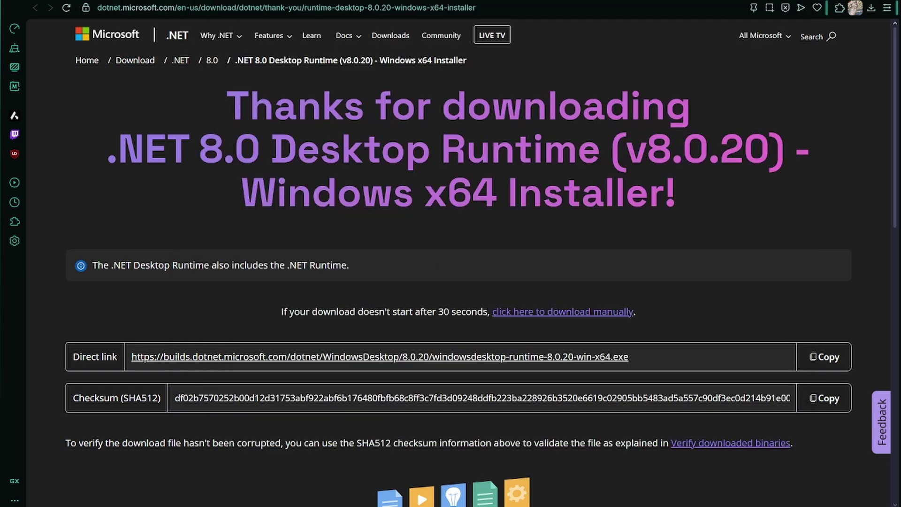
Open Windows Settings, search for "developer", and open the Developer settings page.
{"action": "key", "text": "super+a"}
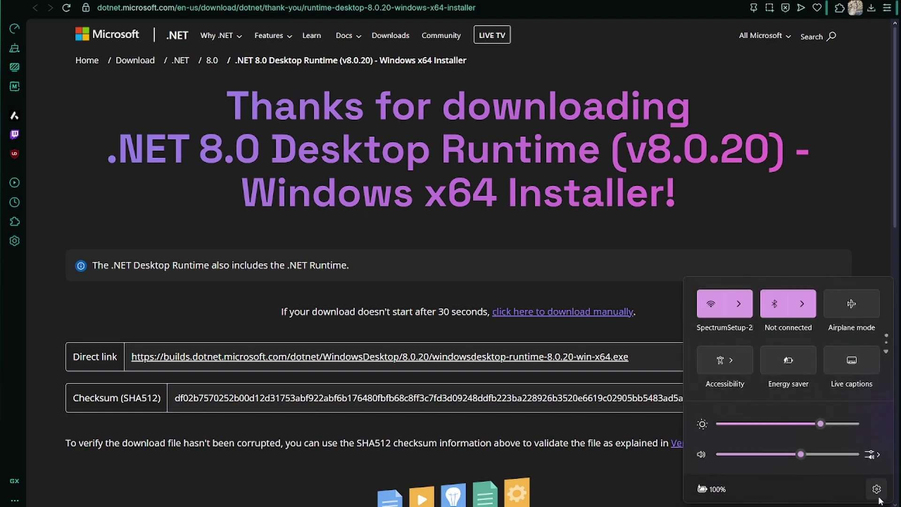
{"action": "left_click", "coordinate": [880, 491]}
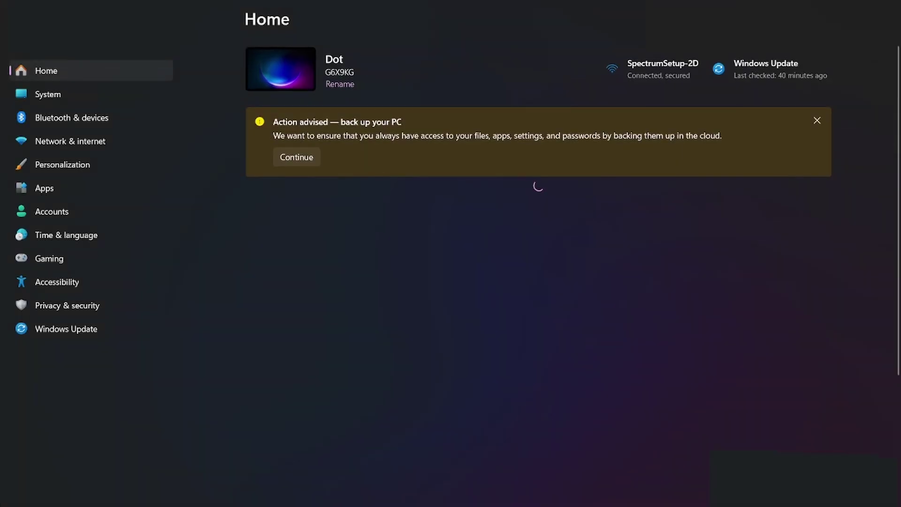
{"action": "type", "text": "dveloper"}
{"action": "key", "text": "Return"}
{"action": "left_click", "coordinate": [258, 50]}
{"action": "type", "text": "e"}
{"action": "key", "text": "Return"}
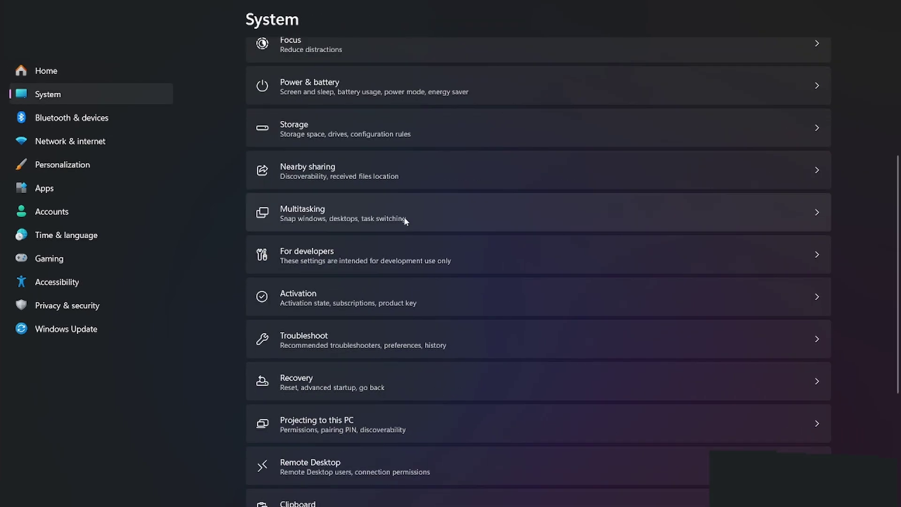
{"action": "scroll", "coordinate": [405, 217], "scroll_direction": "down", "scroll_amount": 5}
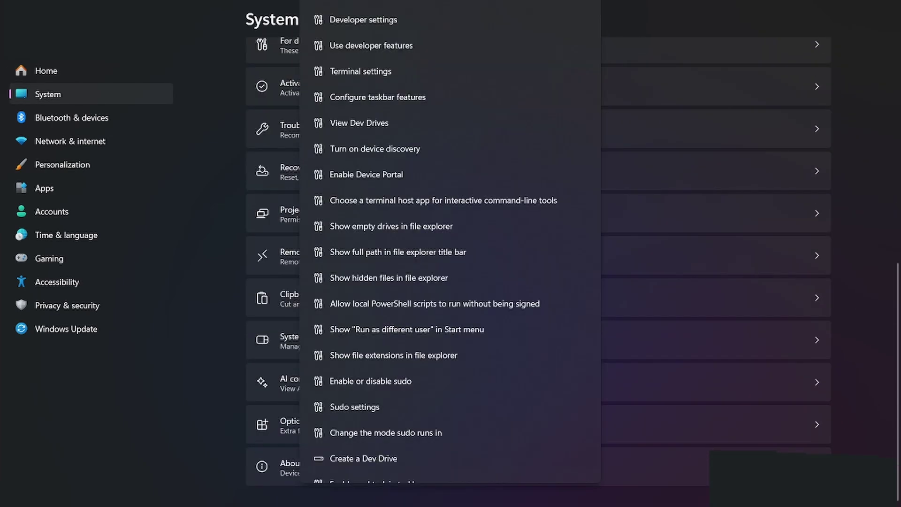
{"action": "left_click", "coordinate": [373, 20]}
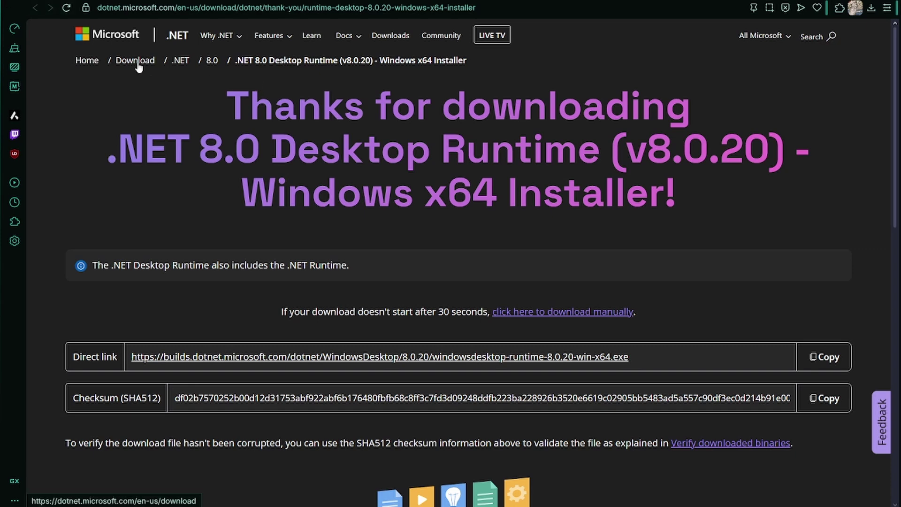
Close the browser window with all its tabs and minimize both BedrockLauncher folder windows to reveal the desktop.
{"action": "key", "text": "alt+F4"}
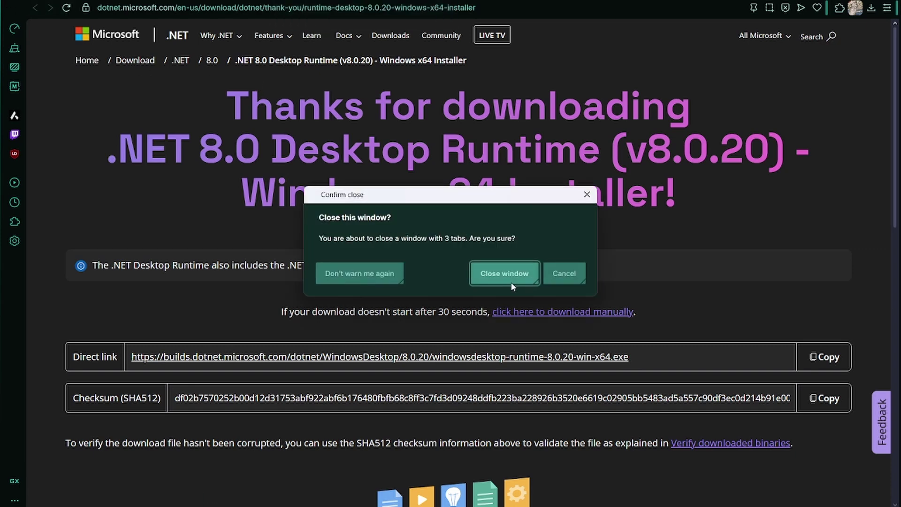
{"action": "left_click", "coordinate": [474, 272]}
{"action": "left_click", "coordinate": [681, 61]}
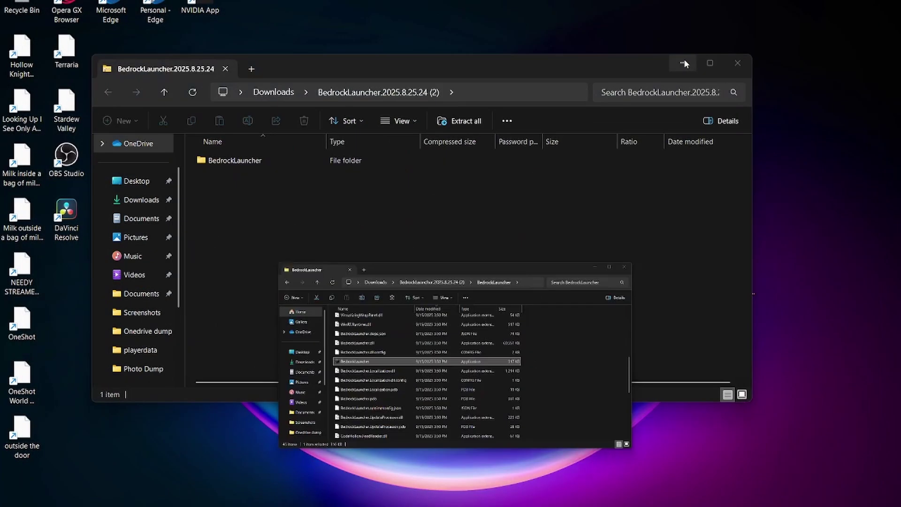
{"action": "left_click", "coordinate": [681, 60]}
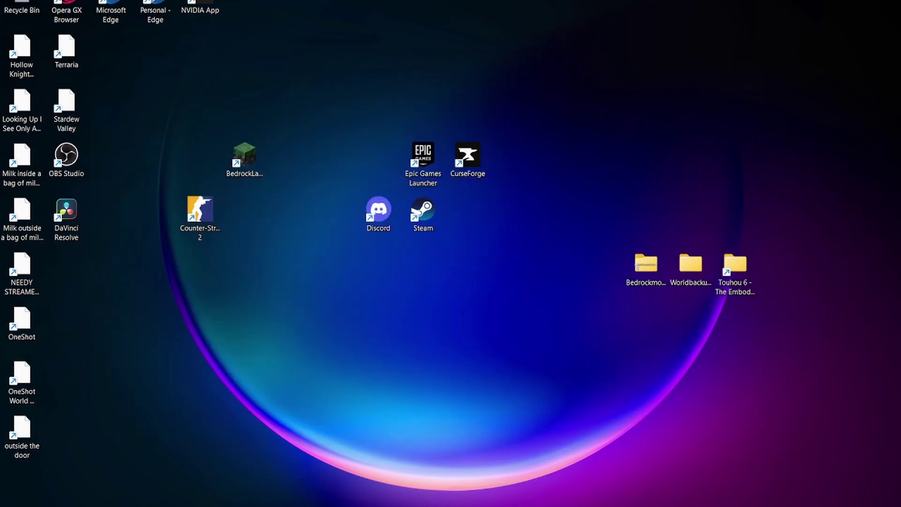
Open Microsoft Store and search for "minecraft".
{"action": "left_click", "coordinate": [378, 502]}
{"action": "left_click", "coordinate": [403, 126]}
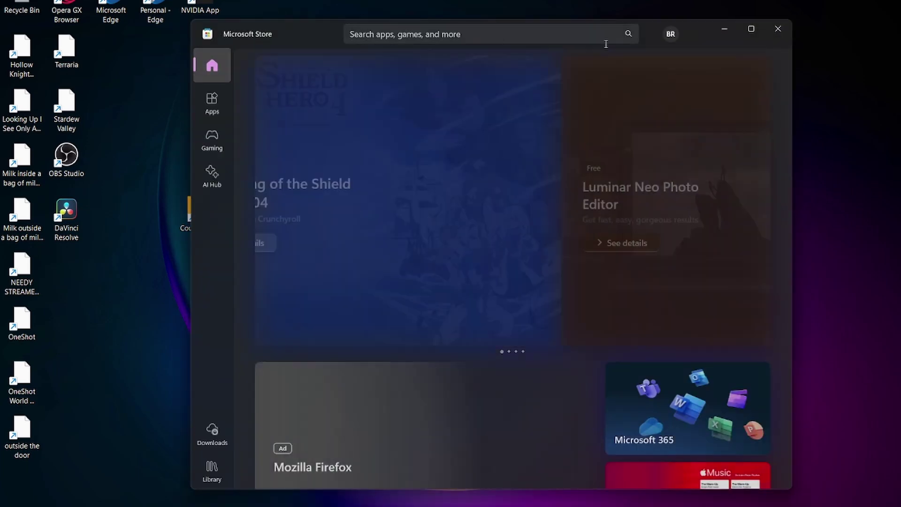
{"action": "left_click", "coordinate": [568, 32]}
{"action": "type", "text": "minecraft"}
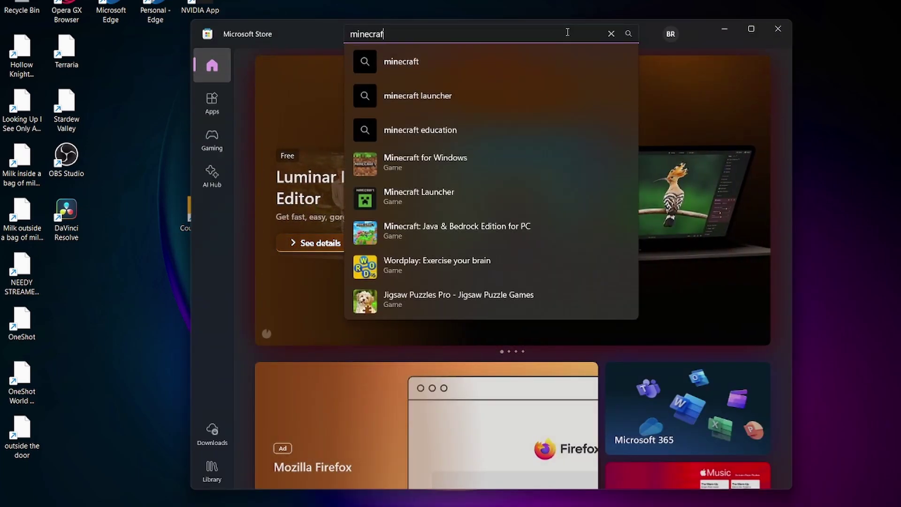
{"action": "key", "text": "Return"}
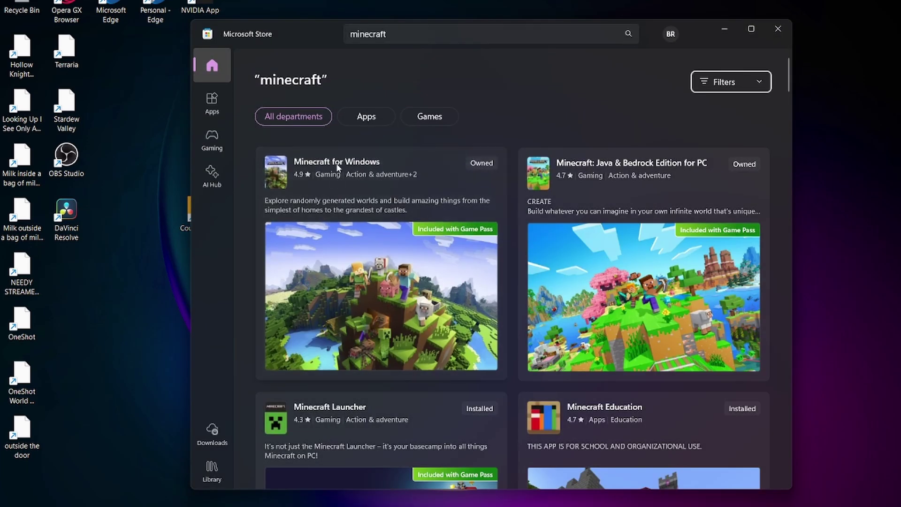
Open the Minecraft Launcher store page, look through its details, and close Microsoft Store.
{"action": "mouse_move", "coordinate": [338, 406]}
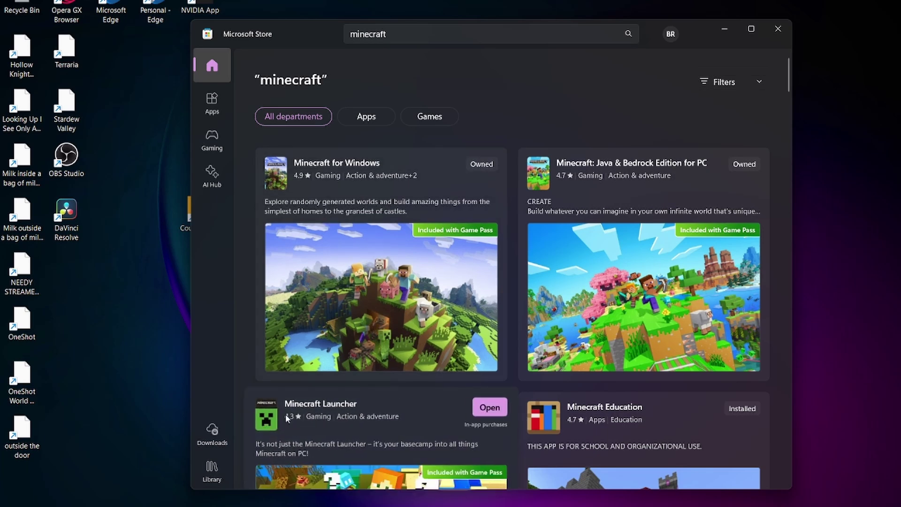
{"action": "left_click", "coordinate": [411, 420]}
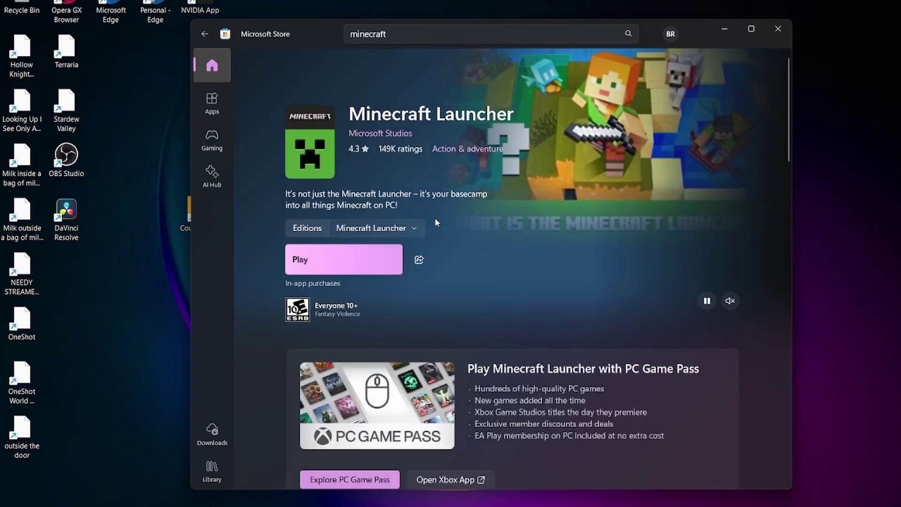
{"action": "scroll", "coordinate": [465, 263], "scroll_direction": "down", "scroll_amount": 1}
{"action": "scroll", "coordinate": [425, 382], "scroll_direction": "down", "scroll_amount": 3}
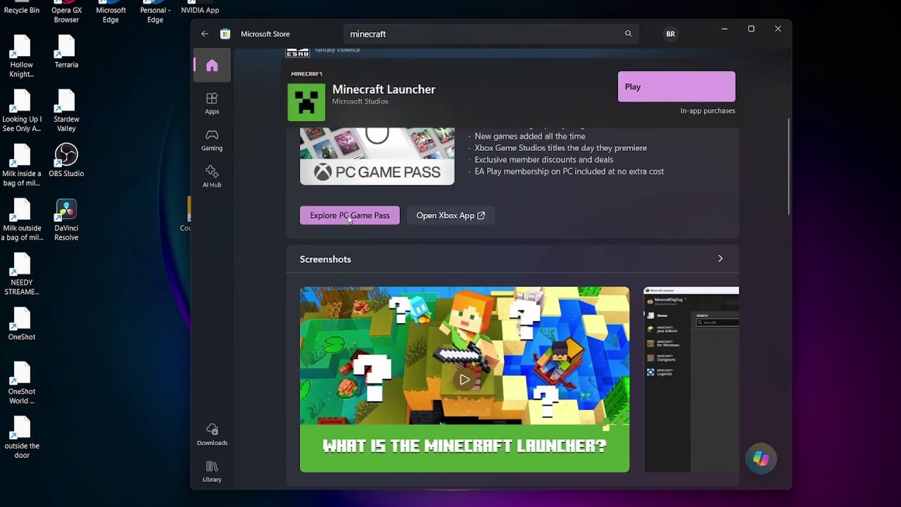
{"action": "scroll", "coordinate": [479, 241], "scroll_direction": "up", "scroll_amount": 4}
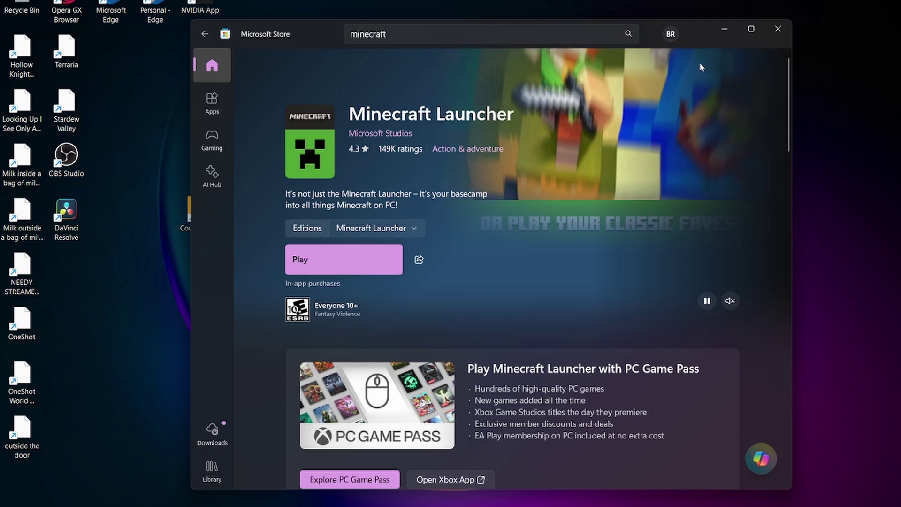
{"action": "left_click", "coordinate": [778, 29]}
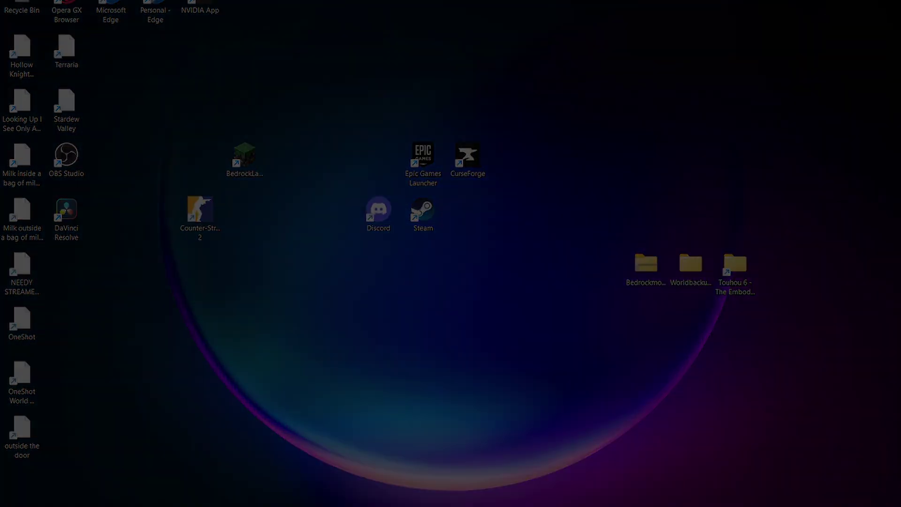